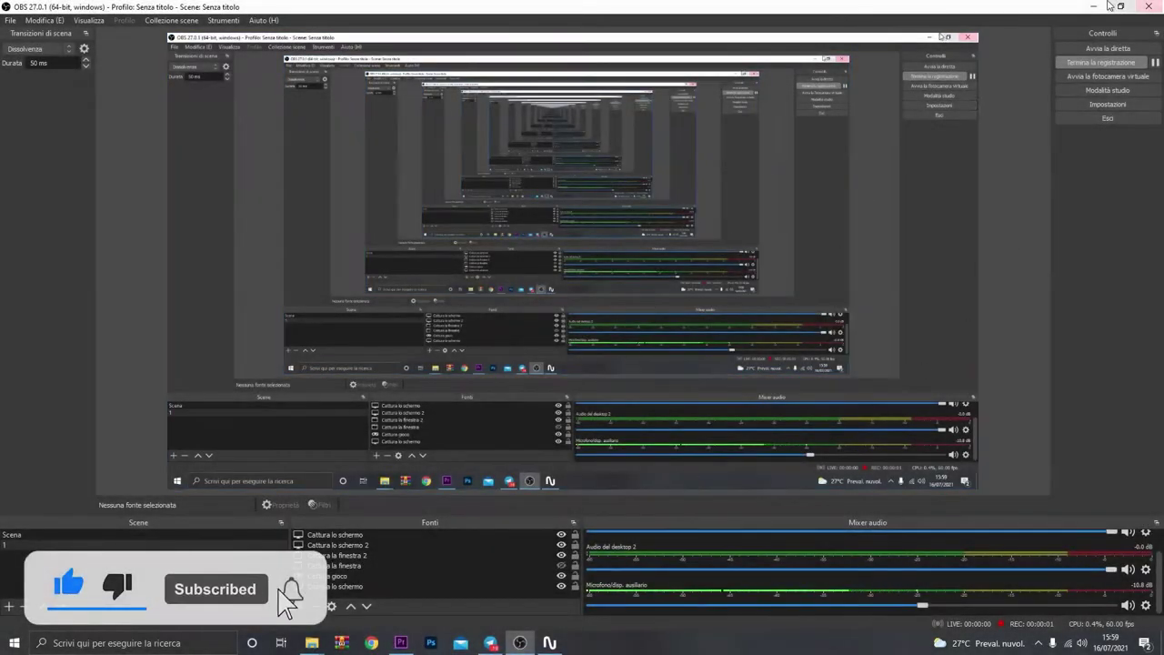
Step: Hide and restore the OBS window to show the empty GREEN SCREEN DA TONYGAM3R17 sequence
left_click(1095, 6)
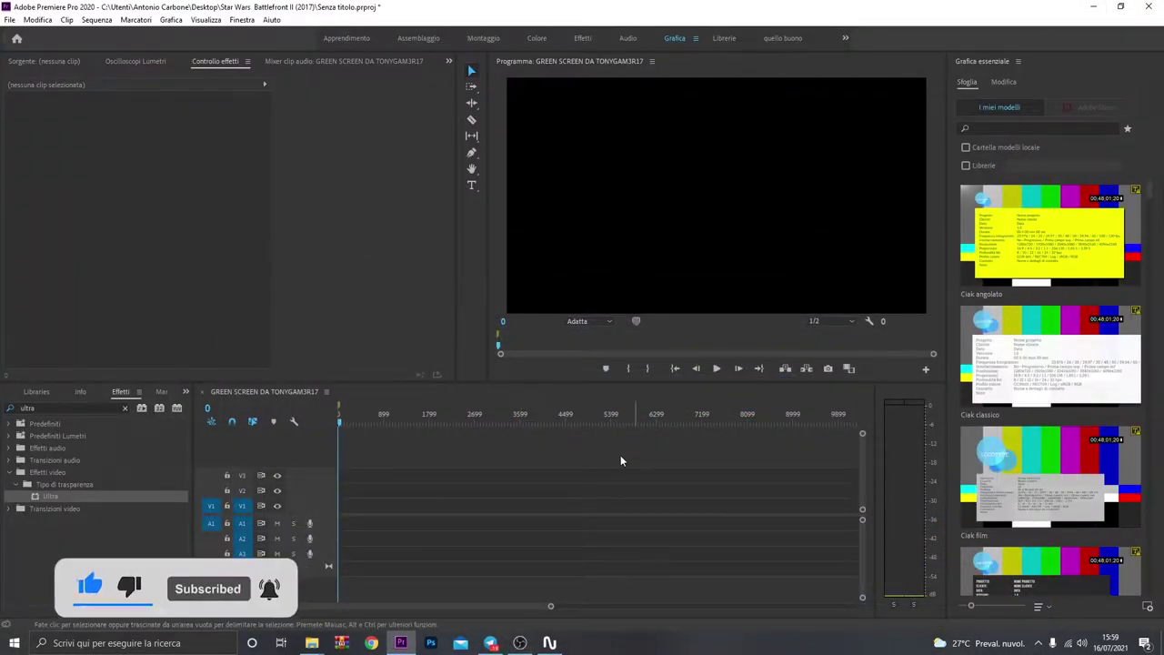
left_click(521, 644)
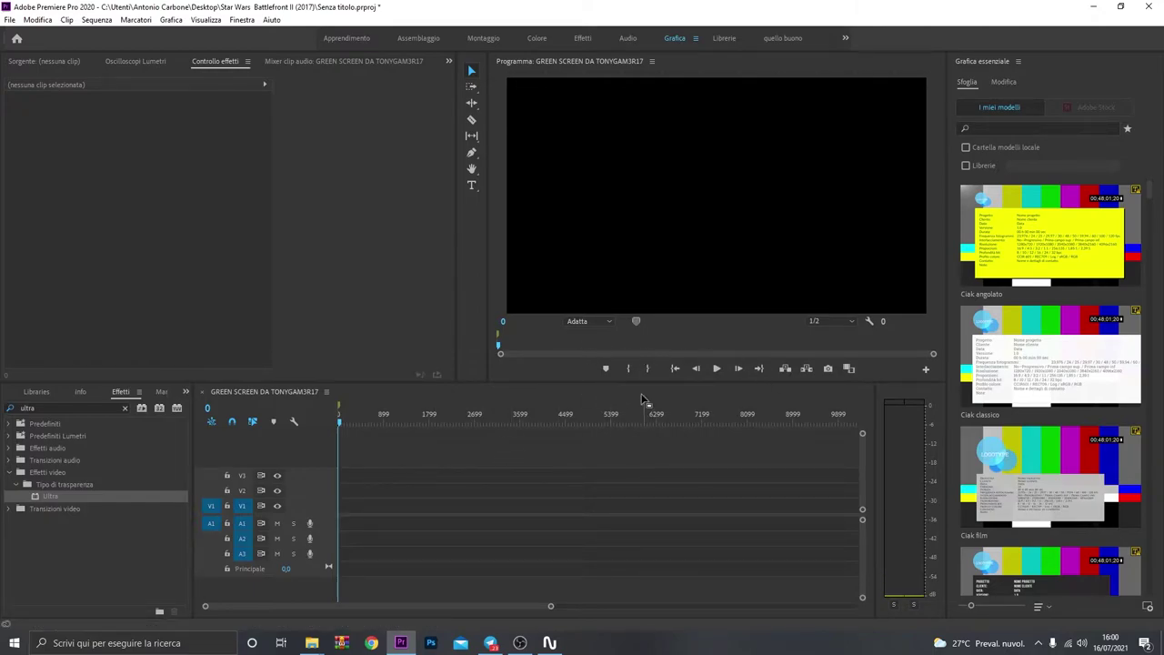
Step: Drop the gameplay PNG from the desktop onto track V2 and slide it to frame 0
key("super+d")
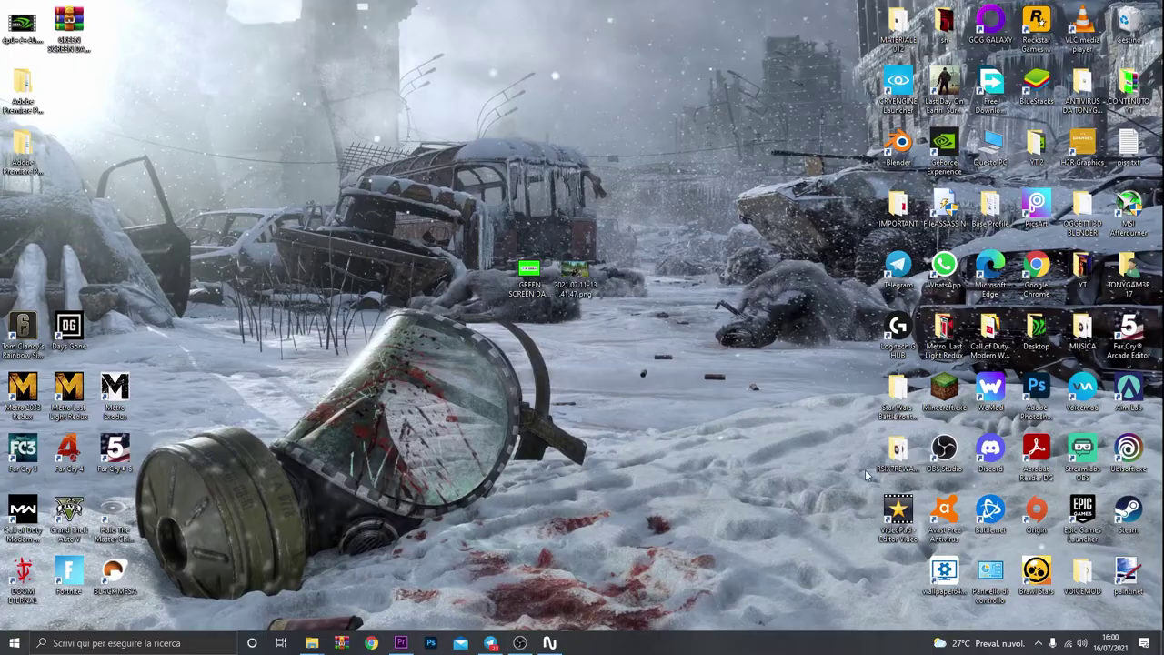
left_click_drag(554, 282, 400, 647)
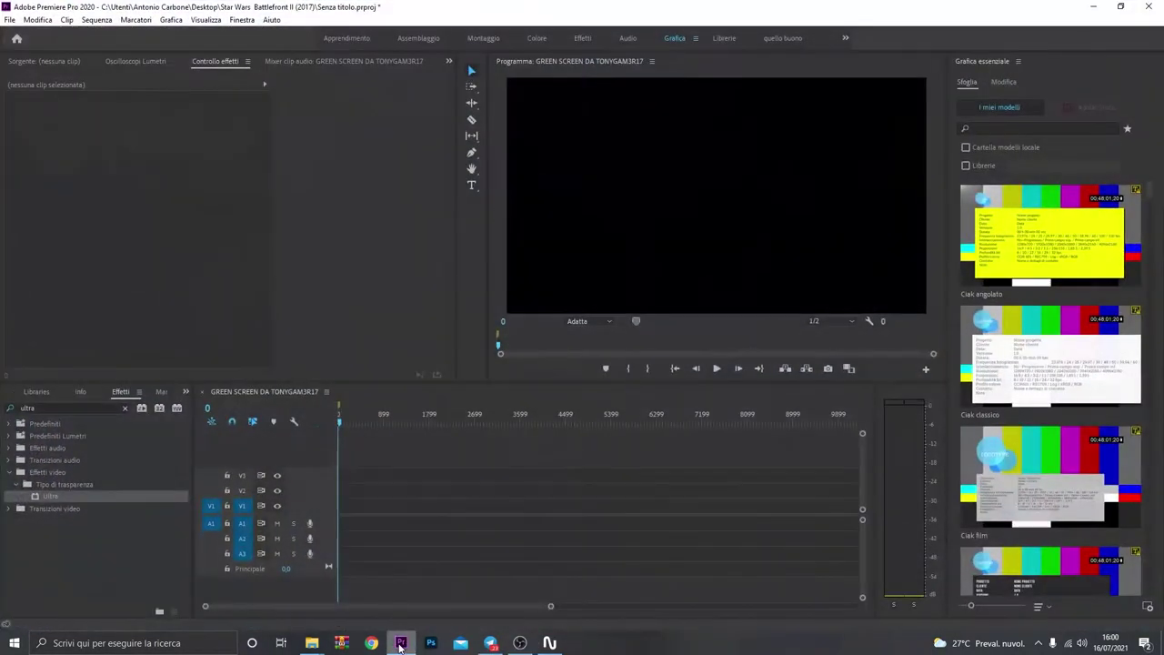
mouse_move(400, 648)
left_mouse_down()
mouse_move(456, 489)
mouse_move(443, 490)
left_mouse_up()
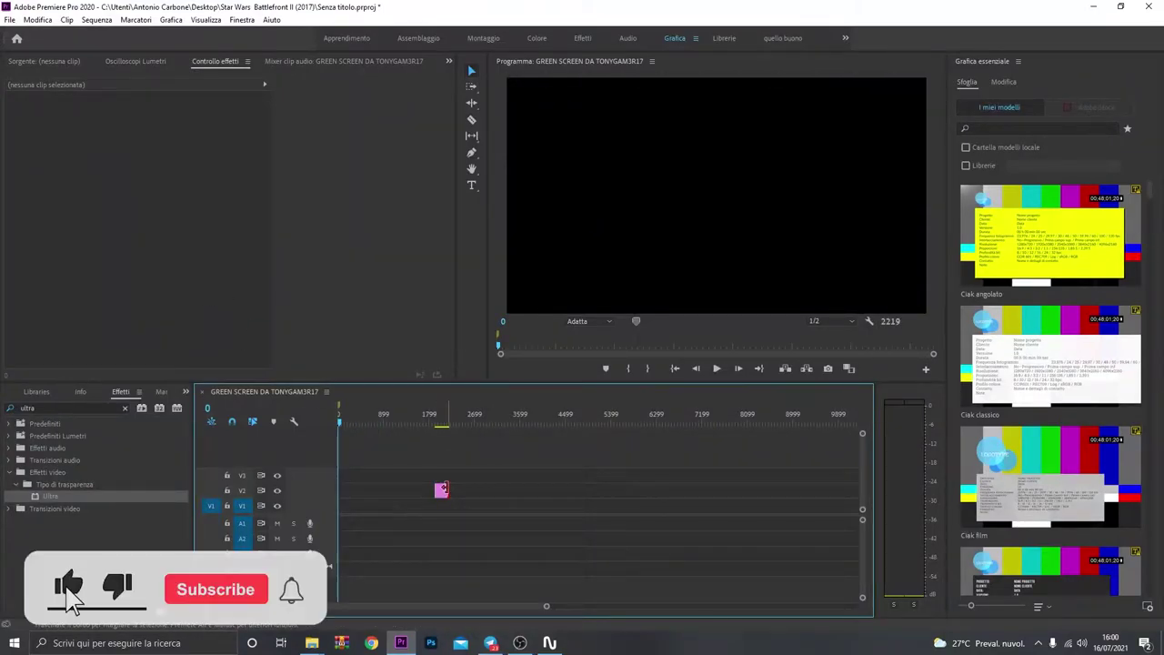
left_click(475, 80)
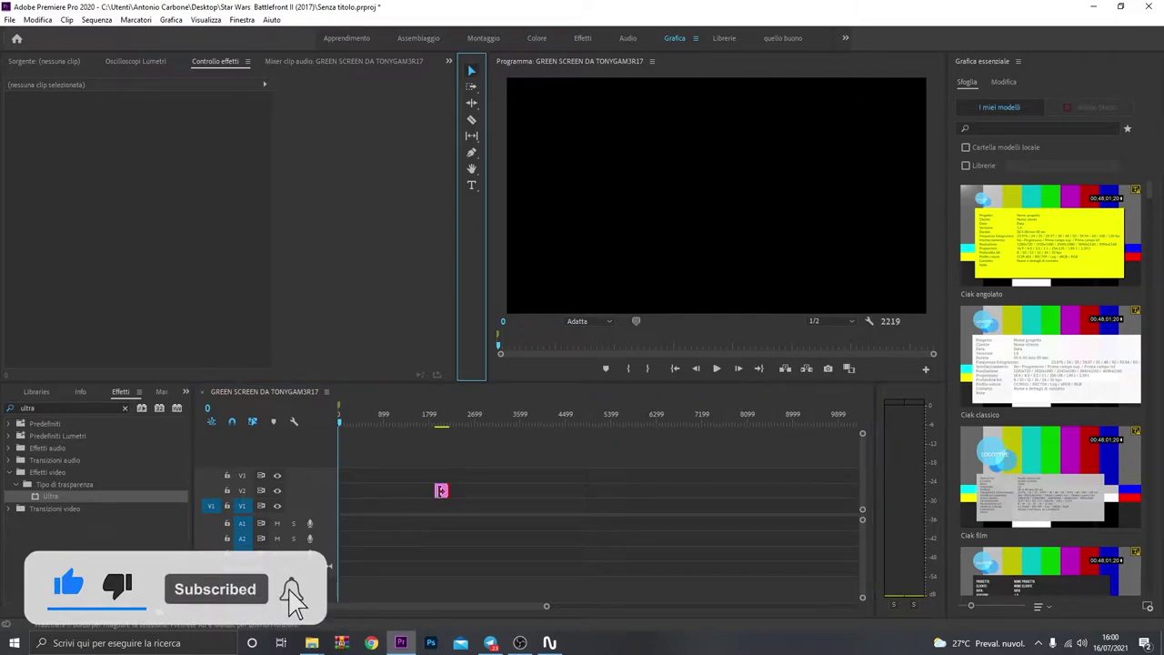
mouse_move(441, 491)
left_mouse_down()
mouse_move(360, 496)
mouse_move(411, 491)
mouse_move(375, 511)
mouse_move(376, 498)
left_mouse_up()
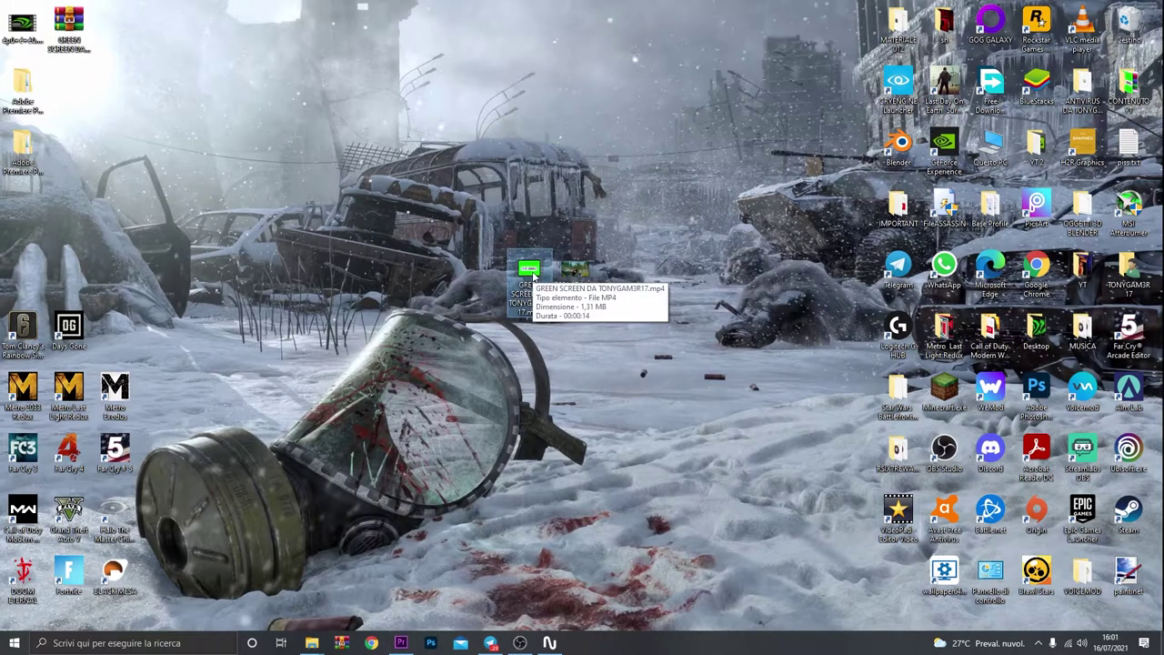
Step: Place GREEN SCREEN DA TONYGAM3R17.mp4 on V3, trim the V2 image to match, and scrub to preview
mouse_move(529, 273)
left_mouse_down()
mouse_move(535, 307)
mouse_move(402, 648)
mouse_move(393, 467)
mouse_move(473, 477)
mouse_move(372, 476)
mouse_move(407, 489)
mouse_move(380, 490)
left_mouse_up()
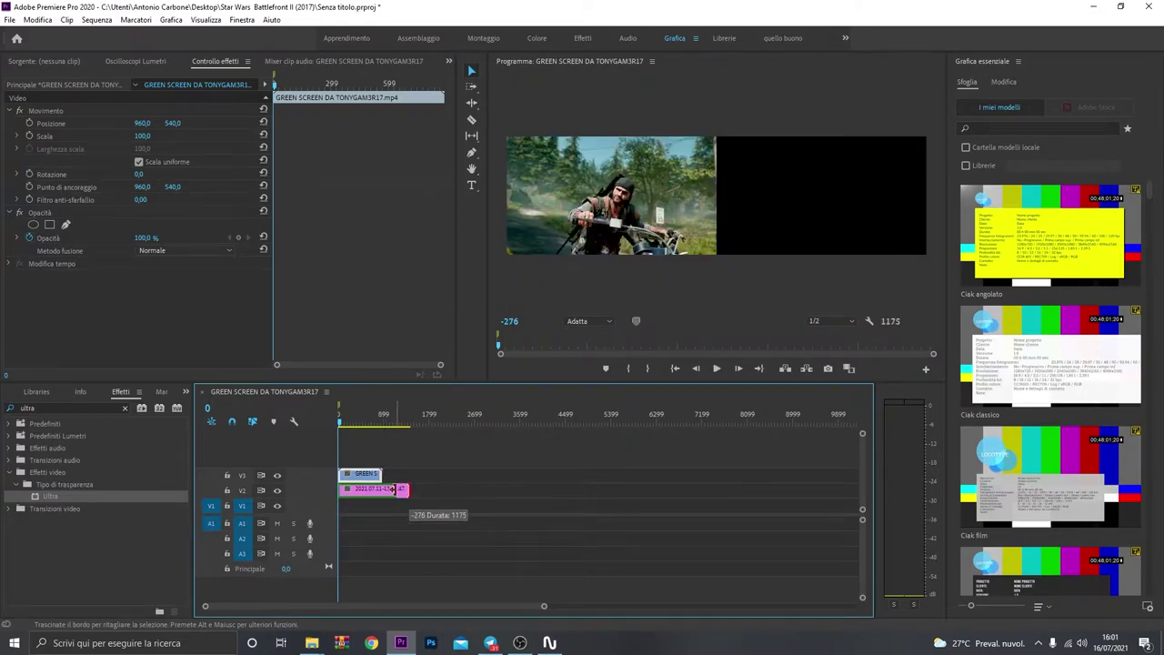
left_click_drag(381, 489, 382, 490)
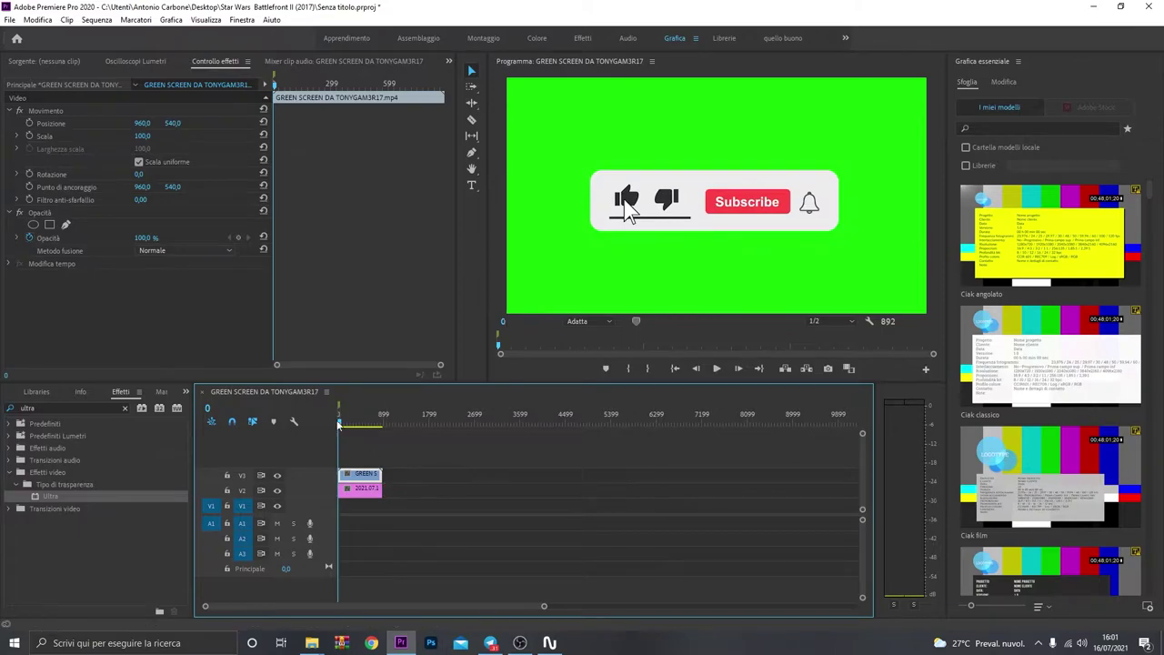
mouse_move(339, 426)
left_mouse_down()
mouse_move(349, 430)
mouse_move(337, 436)
left_mouse_up()
Step: Search Effects for 'ultra' and drag Ultra Key from Keying onto the V3 green-screen clip
left_click(520, 643)
left_click(520, 643)
left_click(125, 409)
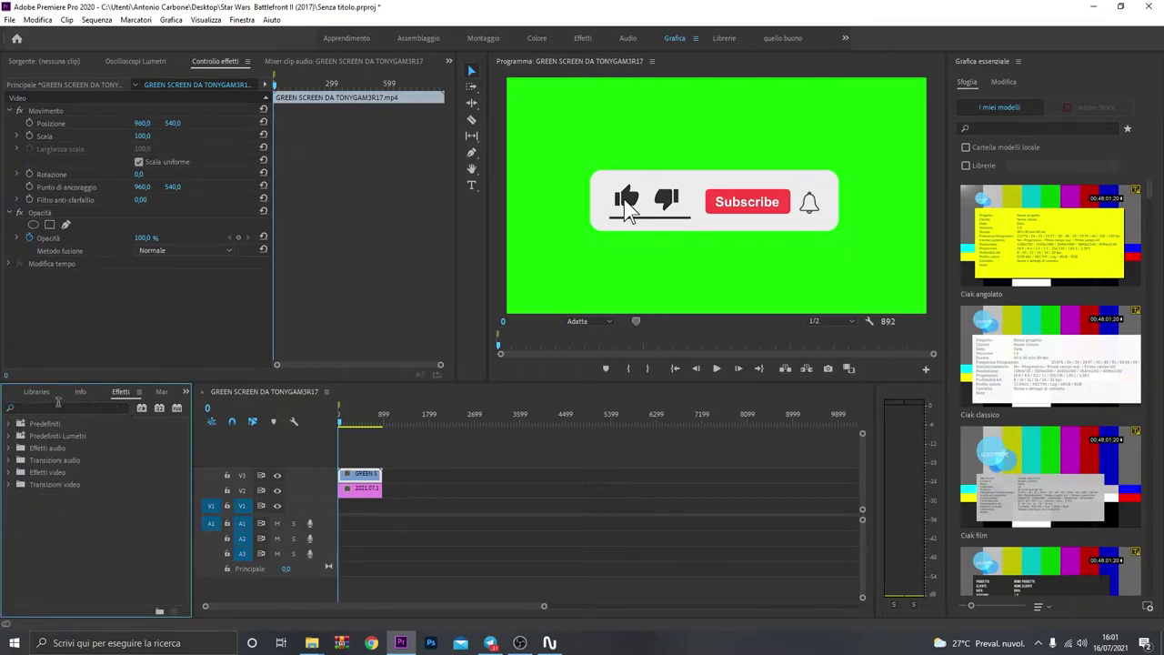
left_click(49, 411)
type("ultra")
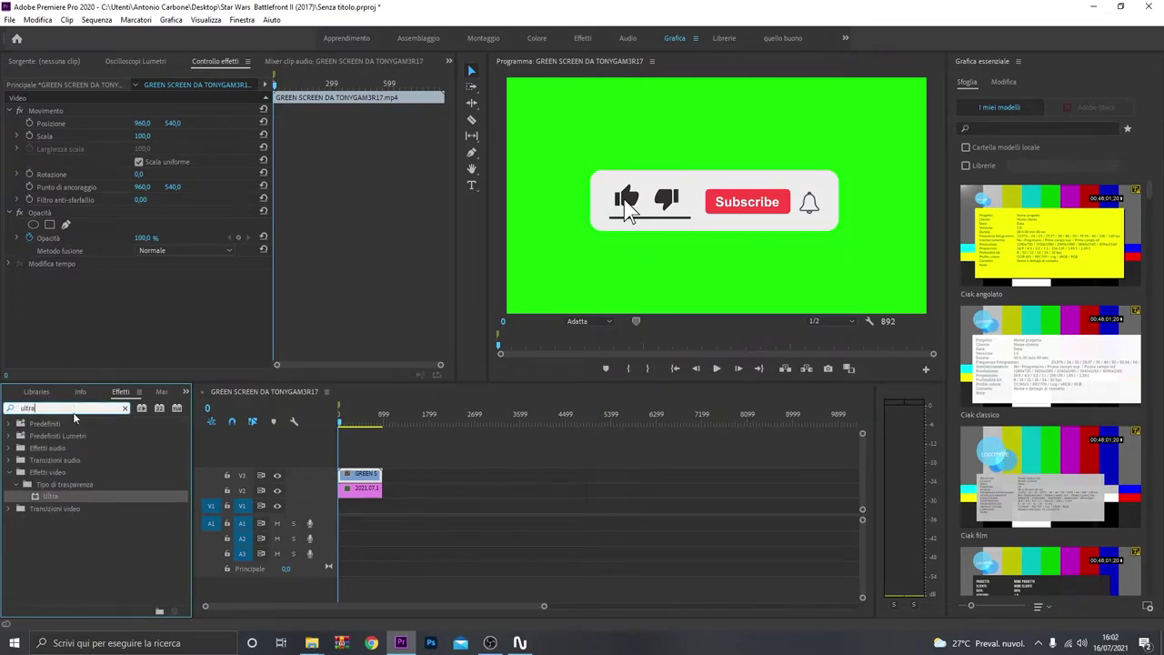
left_click(18, 484)
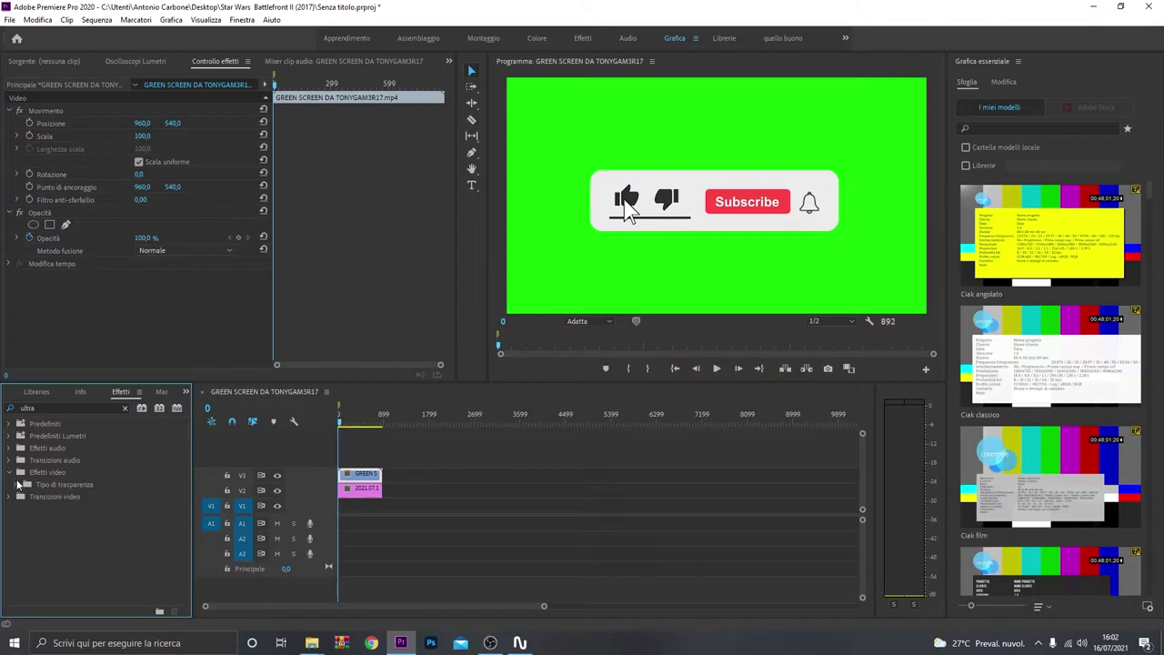
left_click(18, 484)
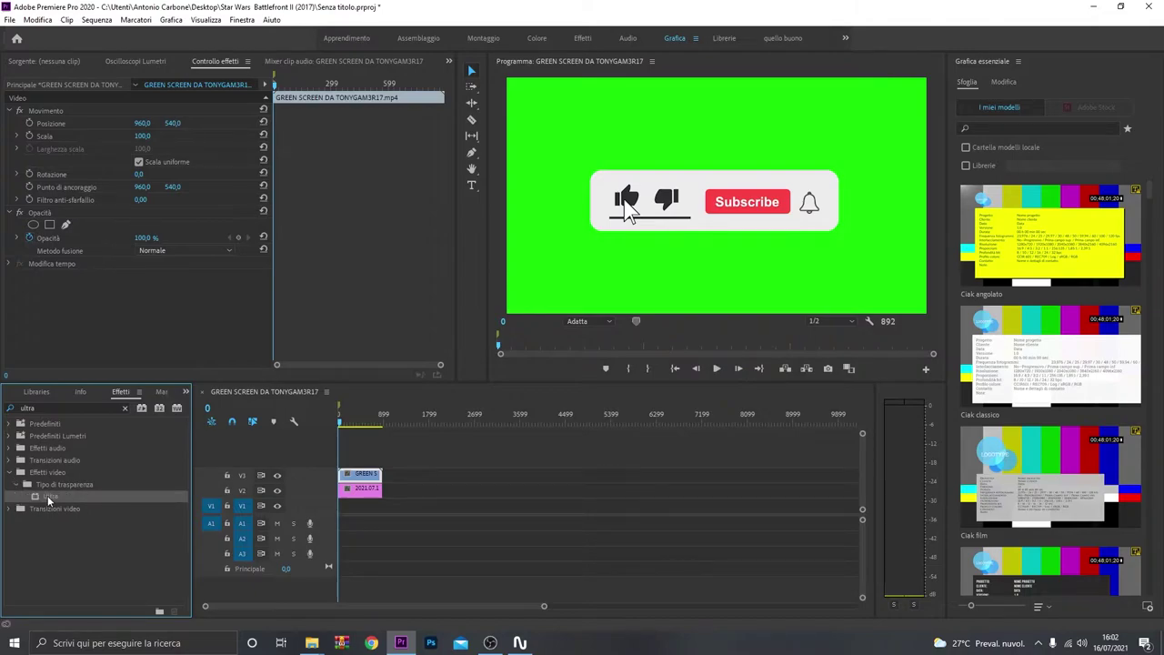
left_click_drag(47, 496, 367, 477)
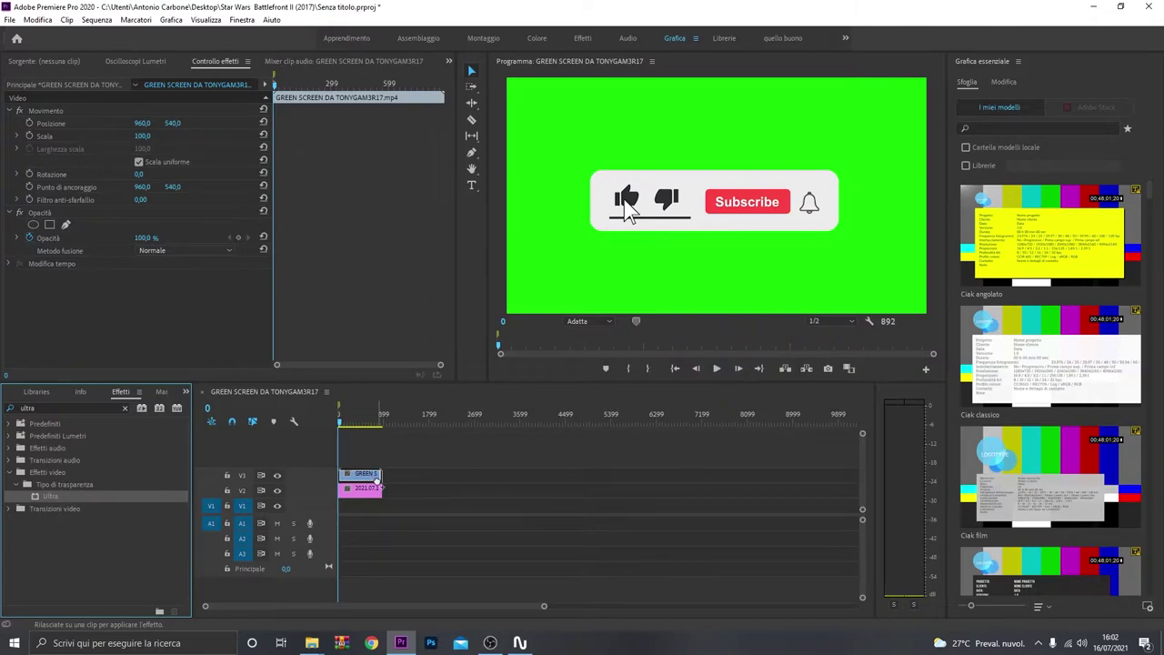
left_click_drag(368, 476, 368, 483)
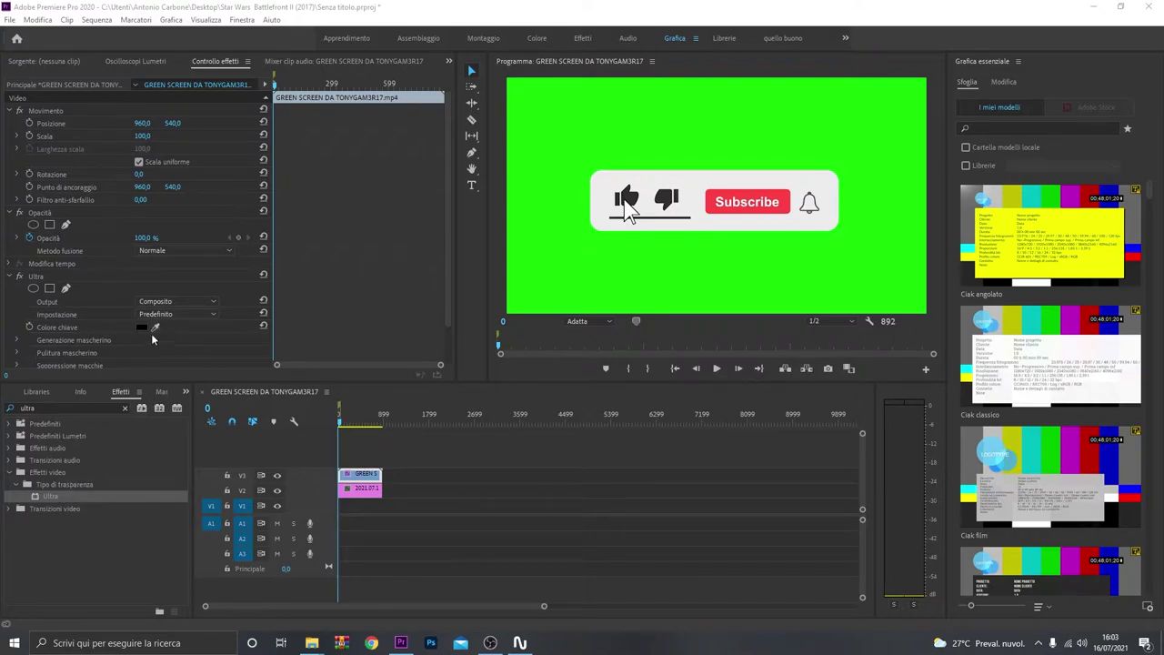
Step: Set Ultra Key's Key Color by sampling the green background in the Program monitor
scroll(113, 256, "down", 2)
scroll(104, 313, "up", 2)
left_click(136, 61)
left_click(206, 62)
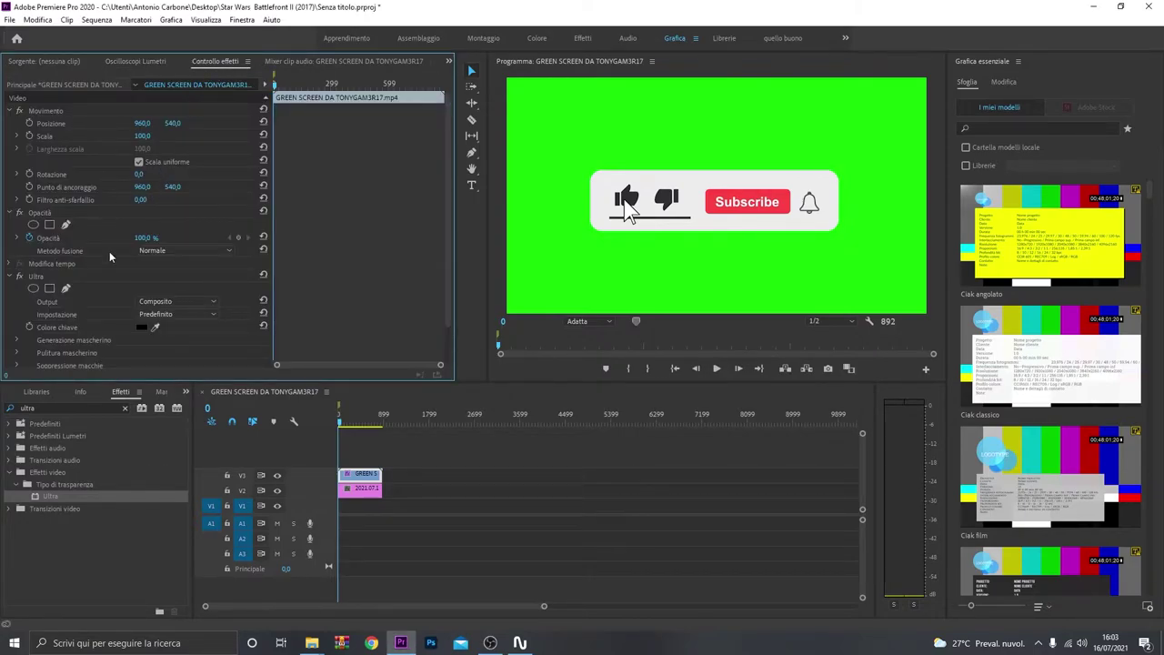
scroll(109, 257, "down", 1)
left_click(155, 303)
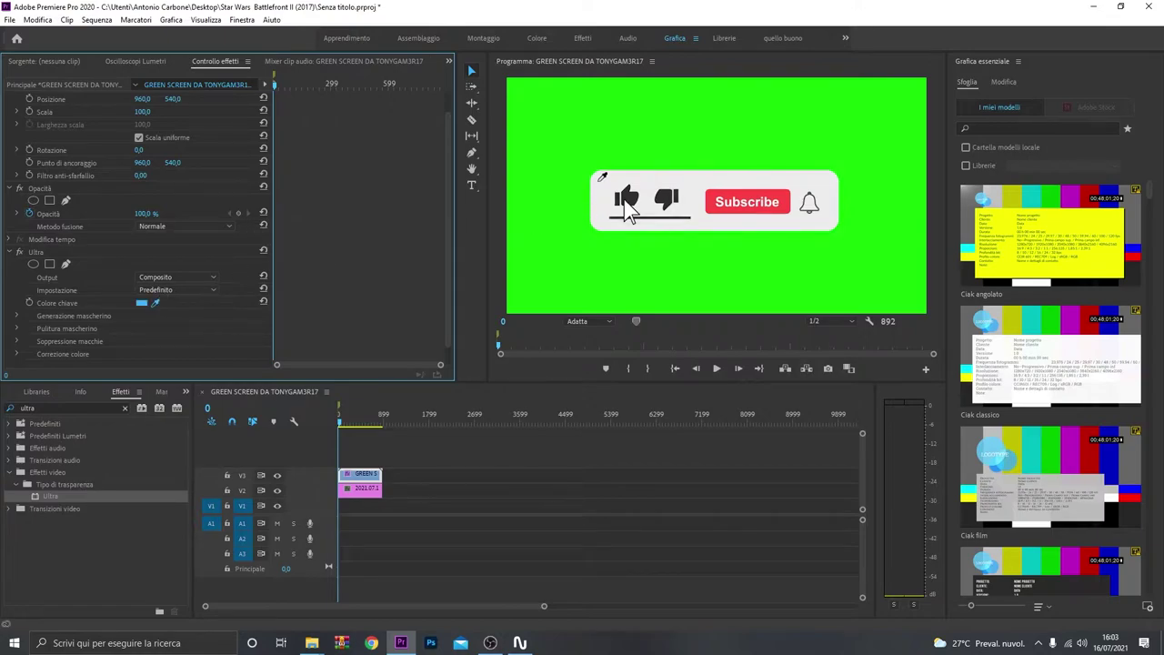
left_click(584, 129)
left_click(611, 134)
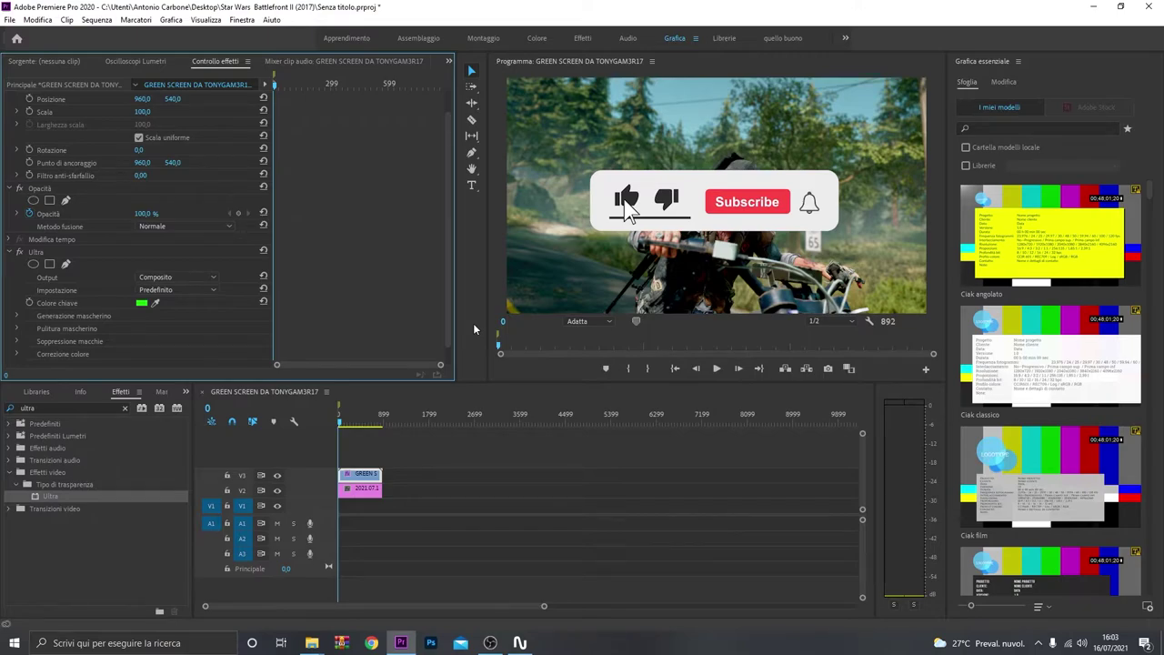
Step: Shrink the Subscribe overlay to 44,5 in the lower-left, then play and stop at frame 484
left_click(58, 97)
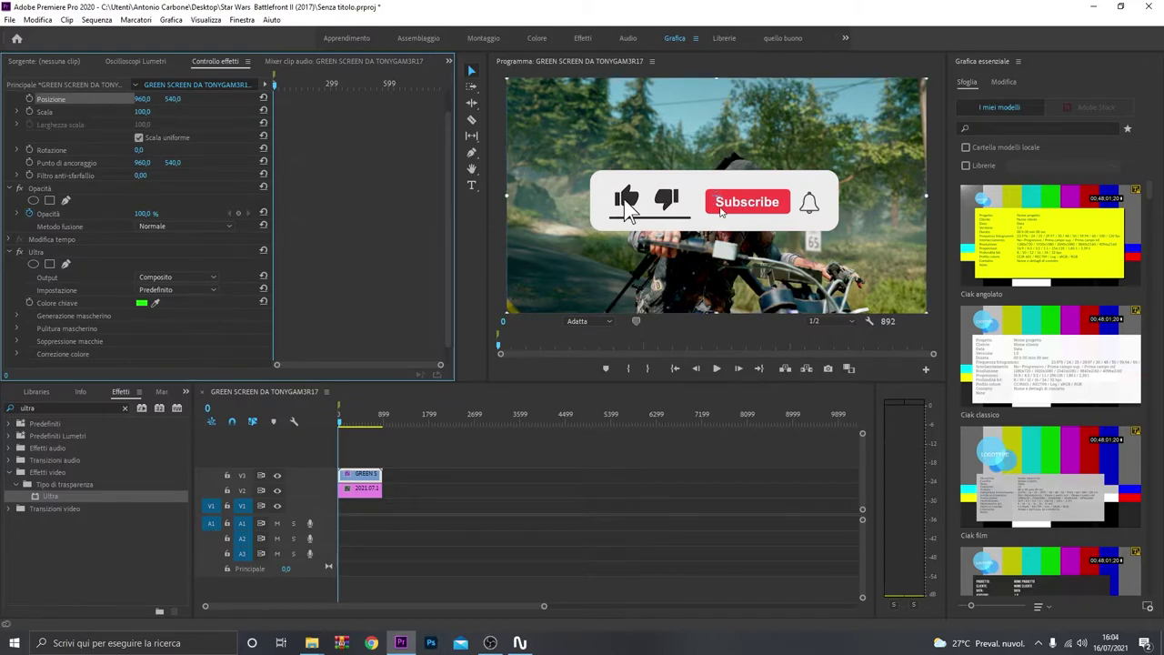
mouse_move(507, 313)
left_mouse_down()
mouse_move(749, 219)
mouse_move(613, 303)
left_mouse_up()
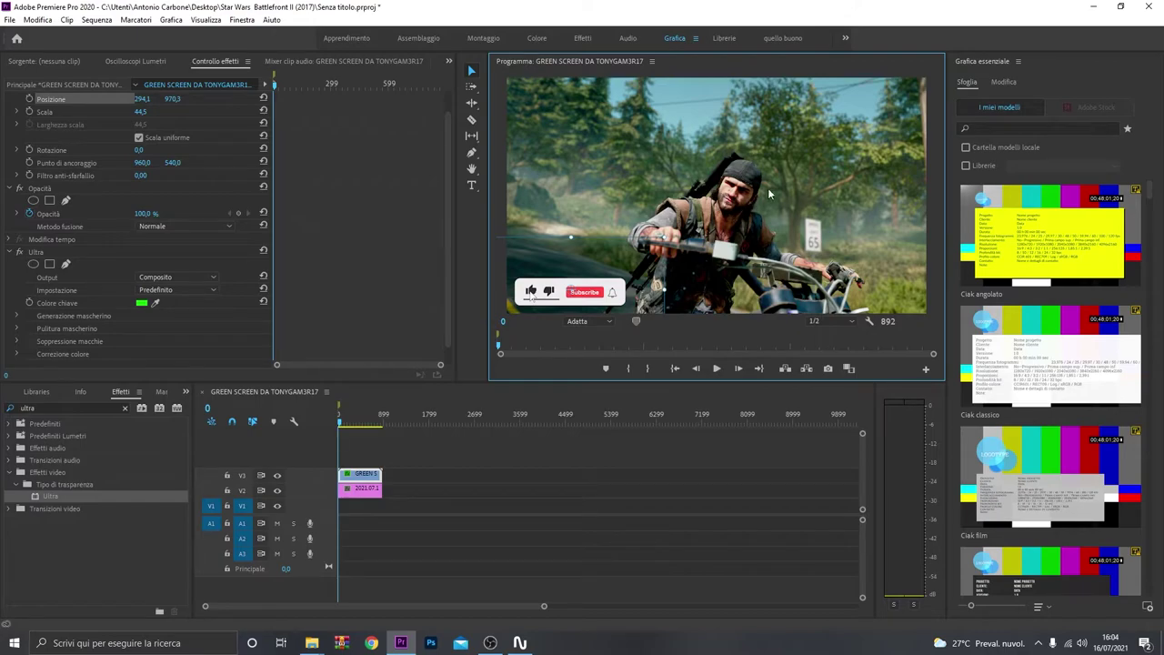
left_click(341, 426)
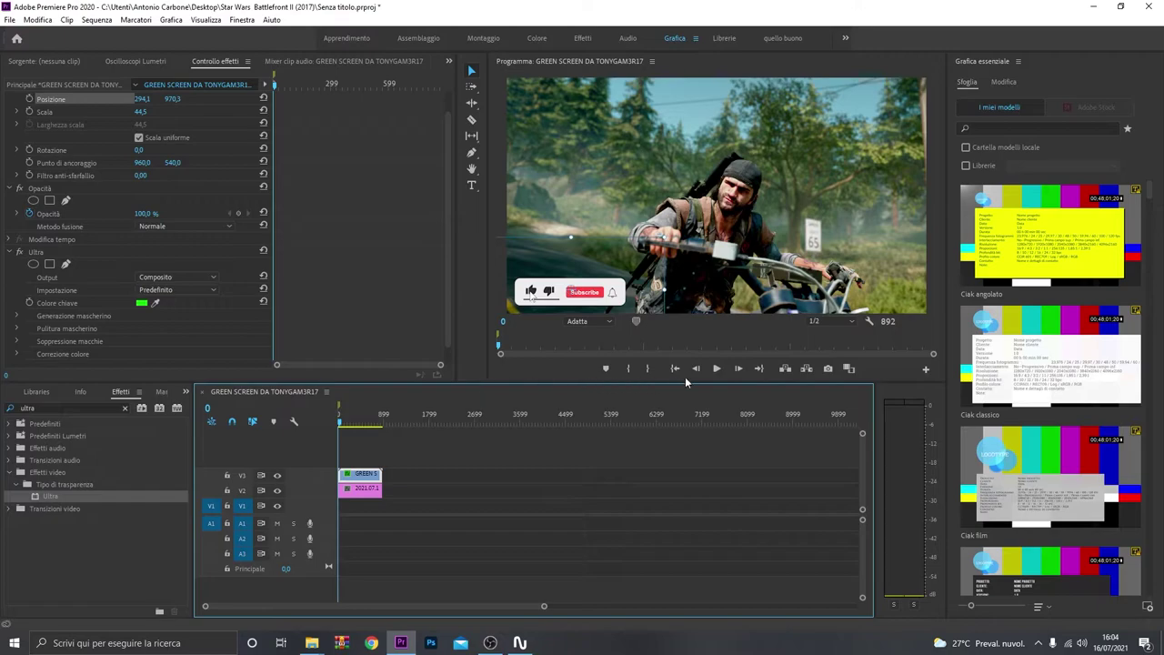
left_click(717, 369)
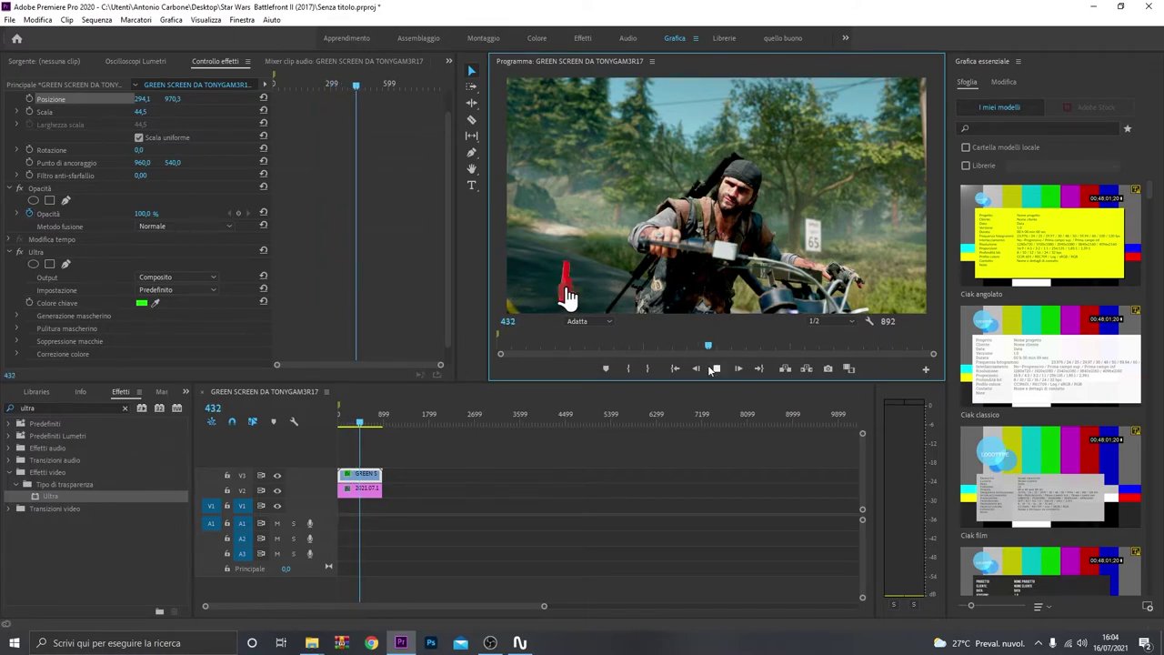
left_click(716, 368)
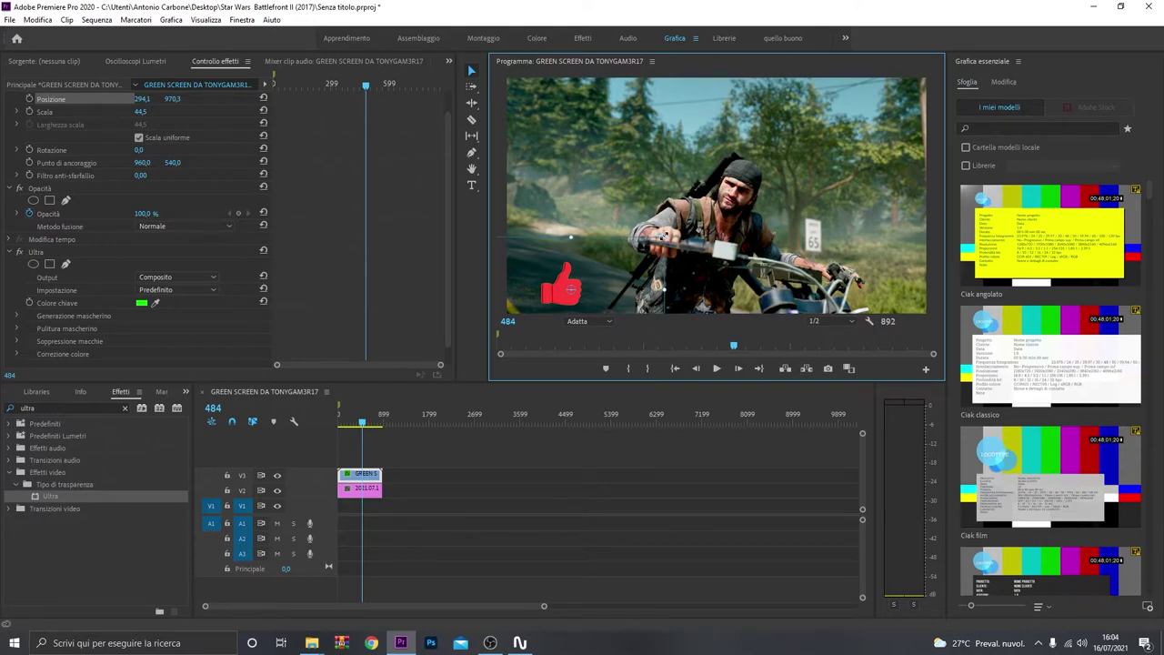
Step: Scale the green-screen clip to 135 and centre the red thumbs-up at 790,0 / 739,9
left_click_drag(140, 111, 314, 111)
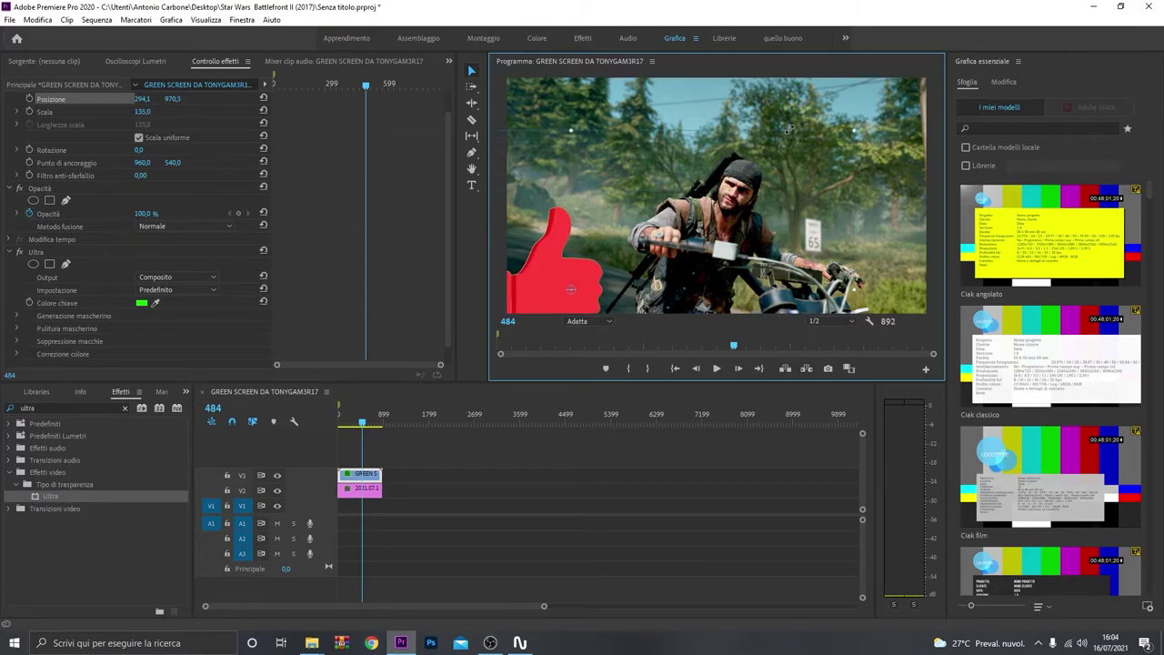
left_click_drag(553, 264, 644, 227)
left_click_drag(800, 192, 805, 189)
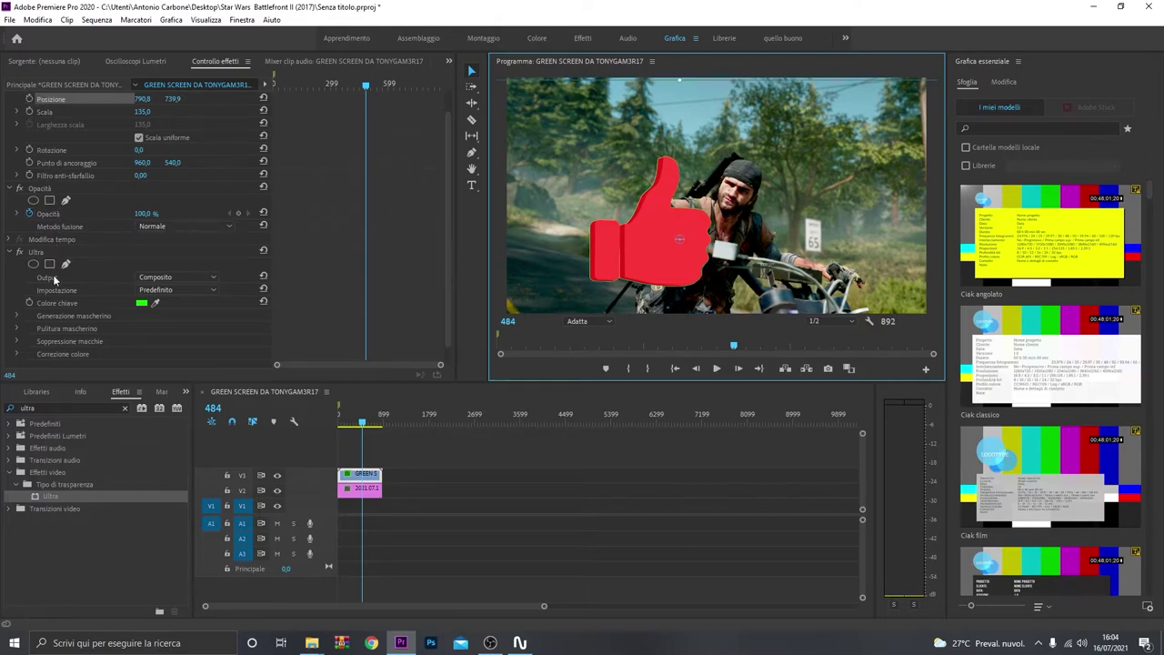
scroll(182, 321, "down", 1)
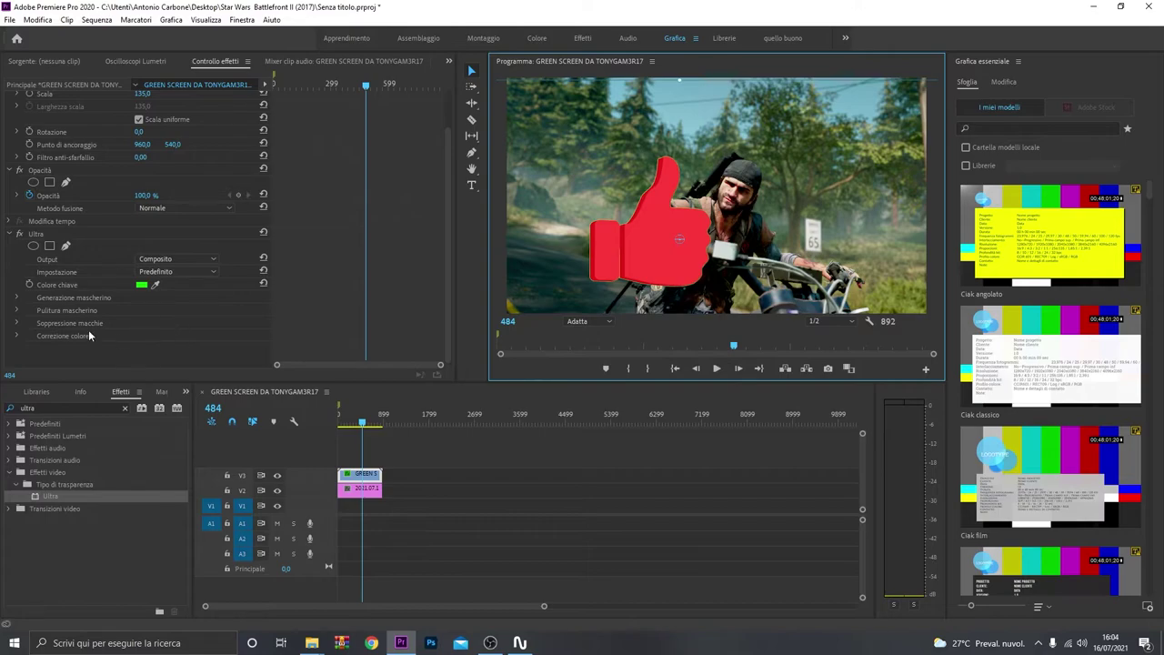
Step: Expand Generazione mascherino and set Piedistallo to 100
left_click(16, 298)
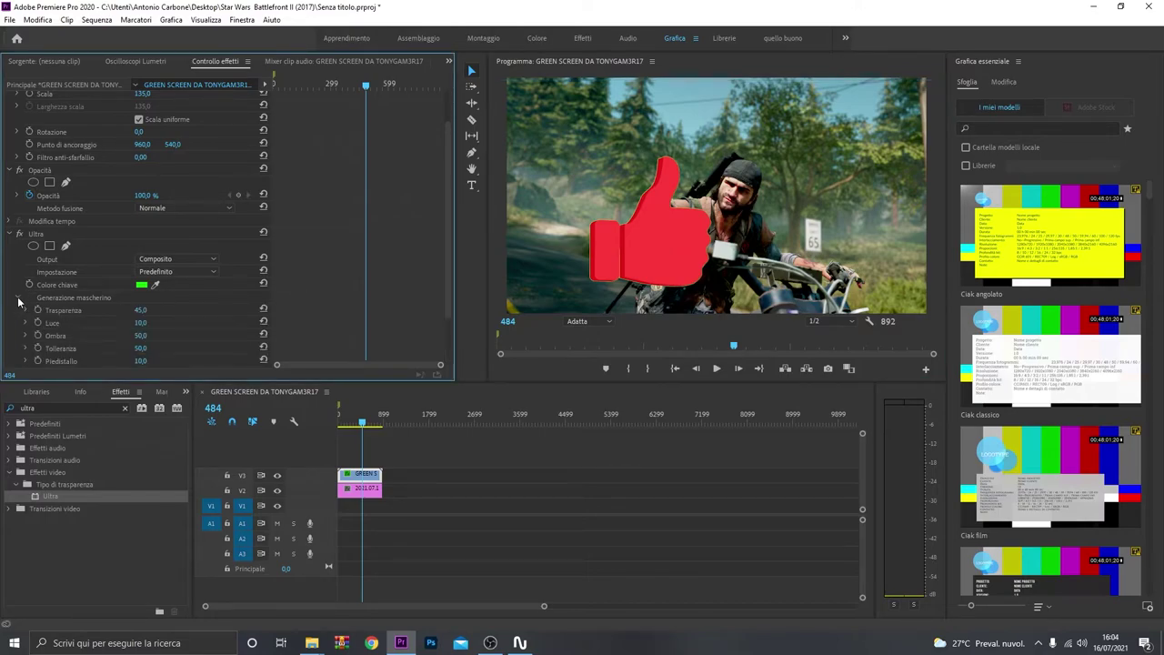
scroll(86, 314, "down", 2)
left_click(75, 325)
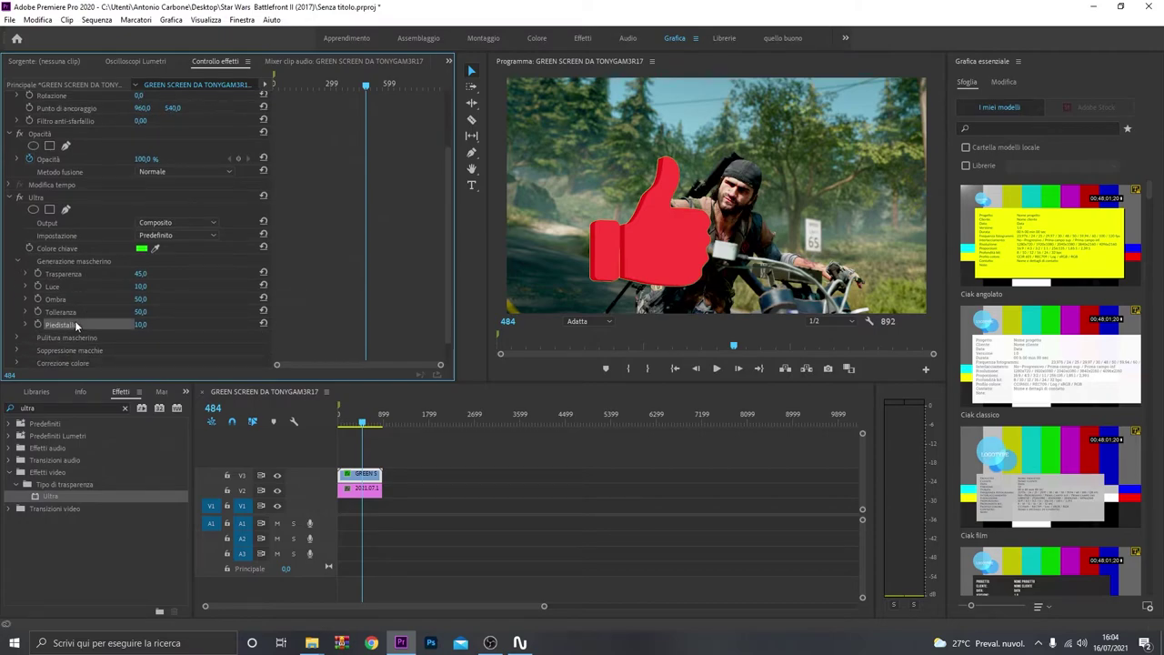
left_click(141, 324)
type("100")
key("Return")
Step: Set Trasparenza to 100, then correct it to 57
left_click(140, 274)
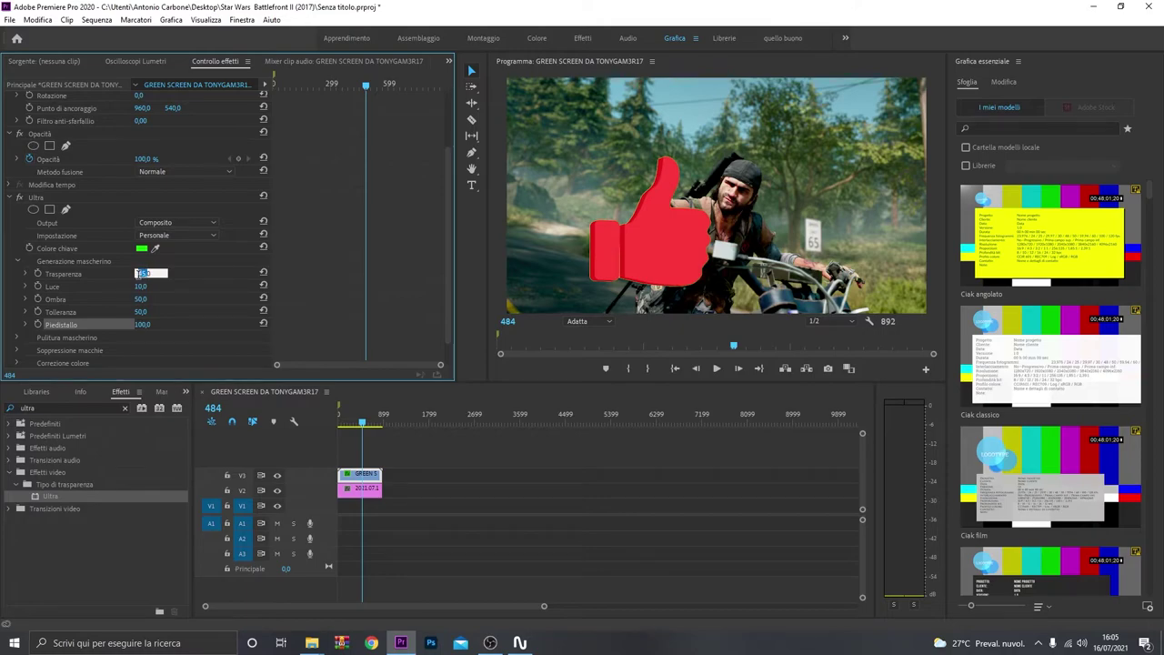
type("100")
key("Return")
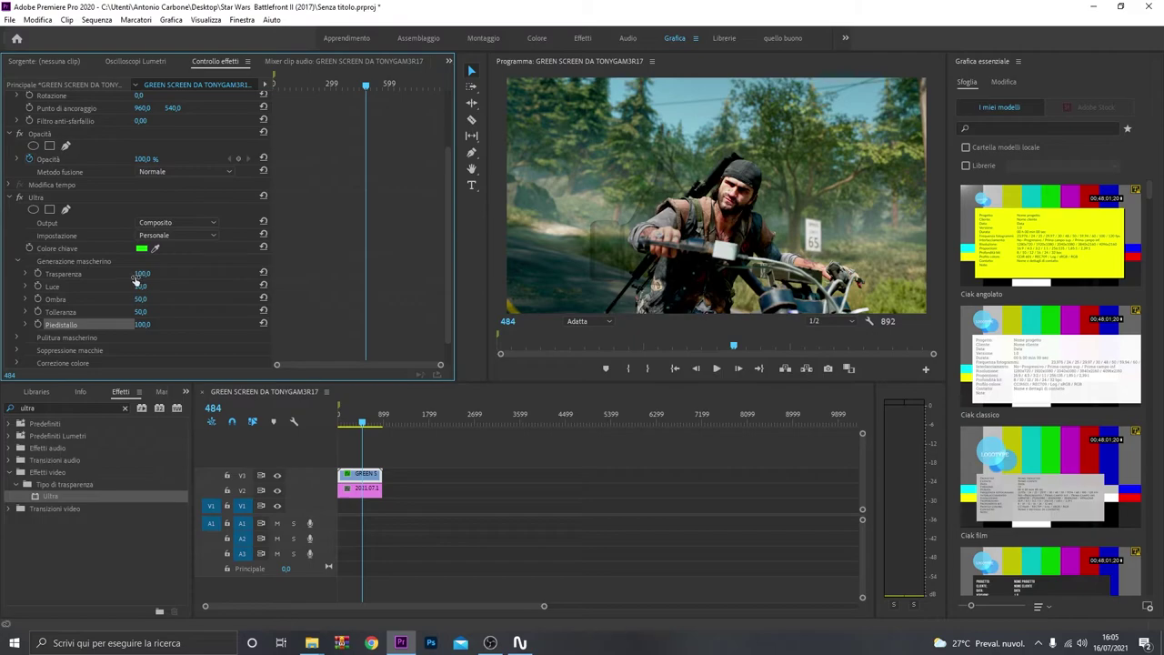
left_click(142, 274)
left_click(137, 273)
type("57")
type(",0")
key("Return")
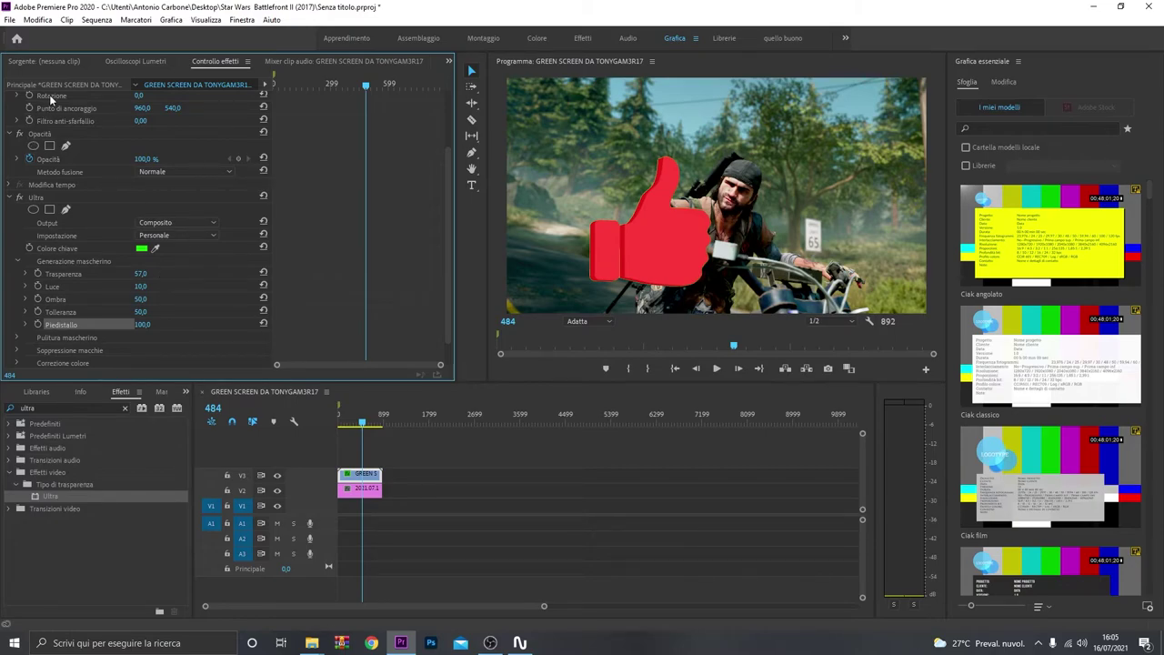
Step: Scale the overlay back to 44 and place it at 294,1 / 959,2 in the lower-left corner
scroll(49, 95, "up", 3)
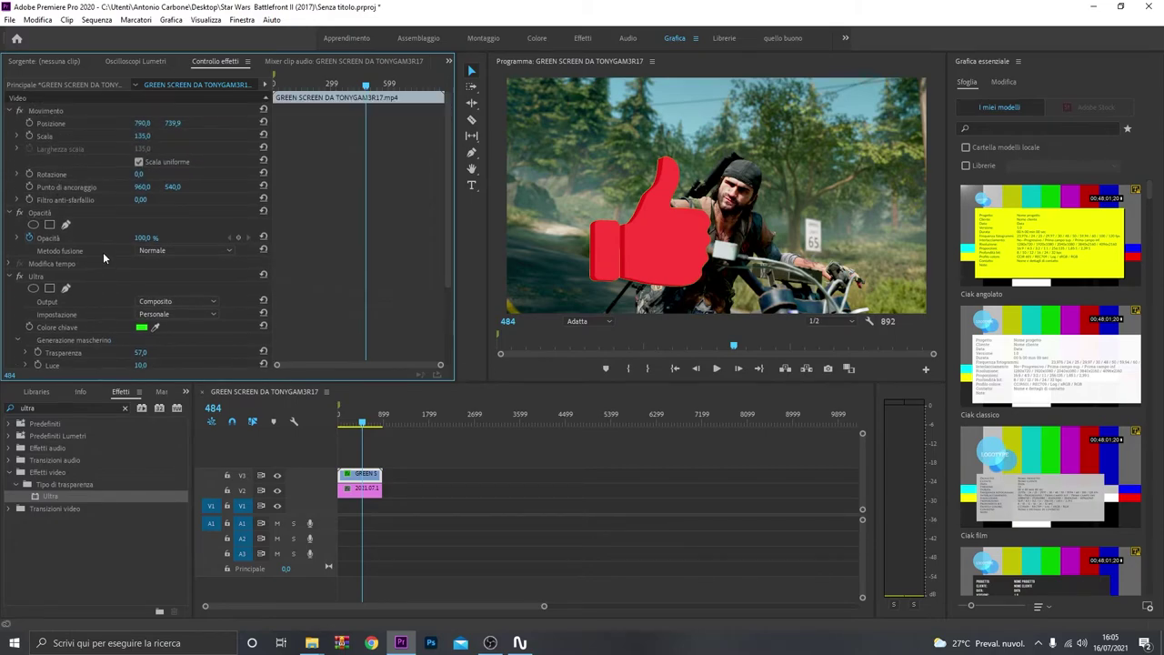
left_click(55, 111)
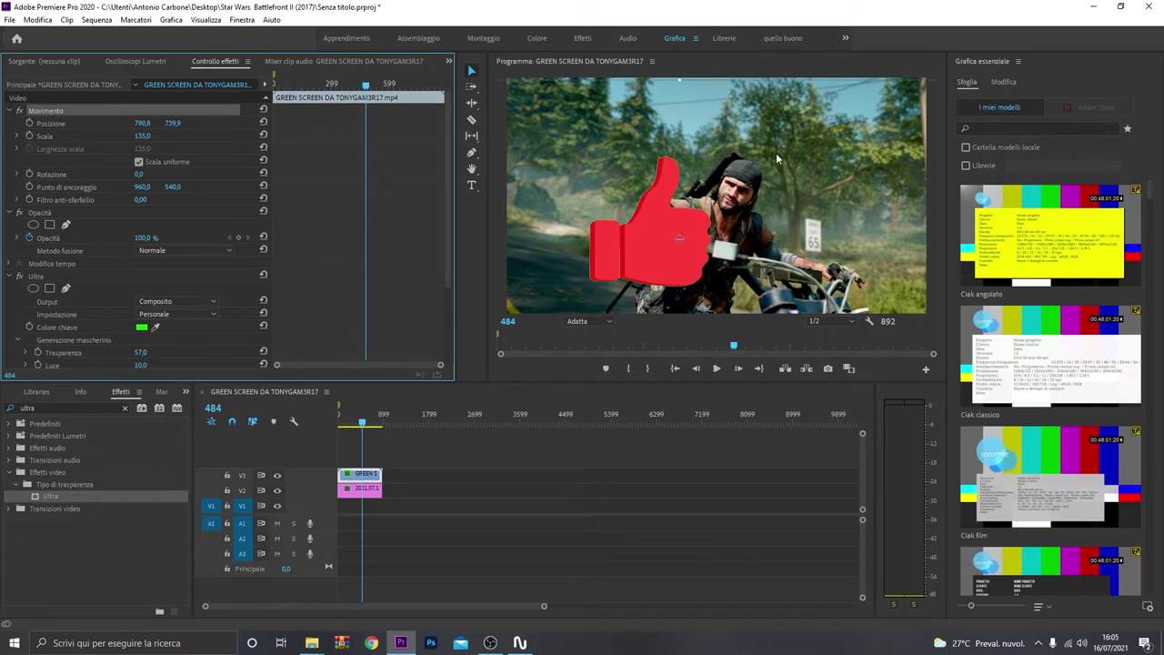
mouse_move(666, 202)
left_mouse_down()
mouse_move(684, 193)
mouse_move(598, 247)
left_mouse_up()
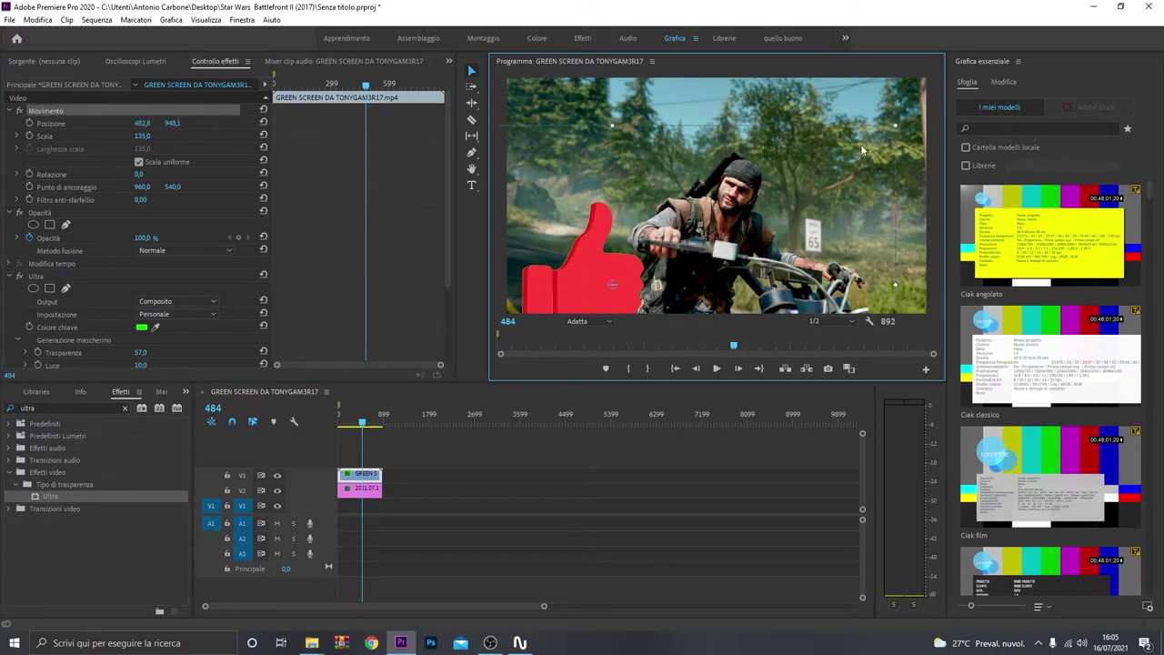
left_click_drag(896, 125, 692, 240)
left_click_drag(665, 283, 624, 277)
left_click(335, 424)
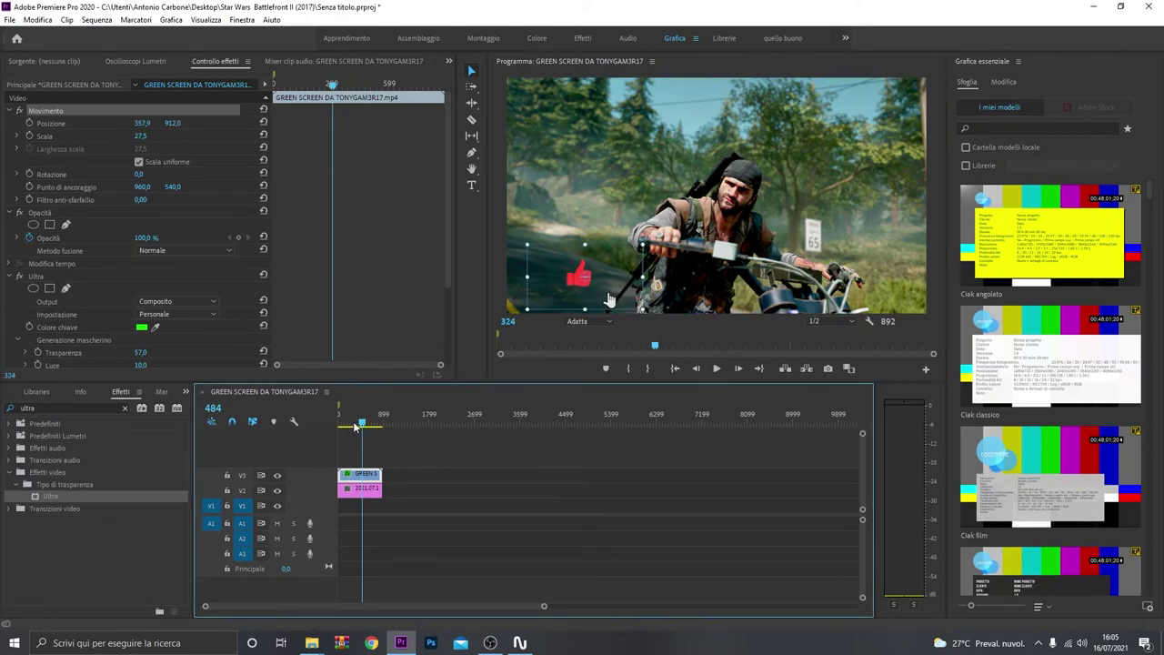
left_click_drag(642, 243, 678, 226)
left_click_drag(582, 277, 568, 287)
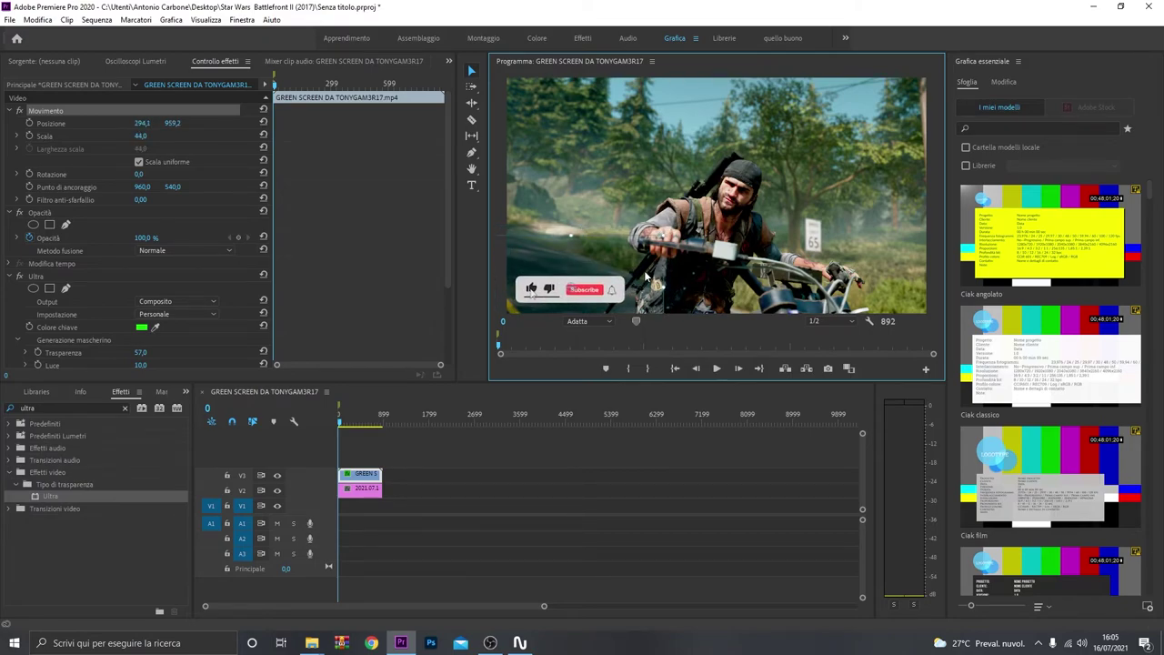
Step: Play the finished composite from the Program monitor through to frame 892
left_click(717, 368)
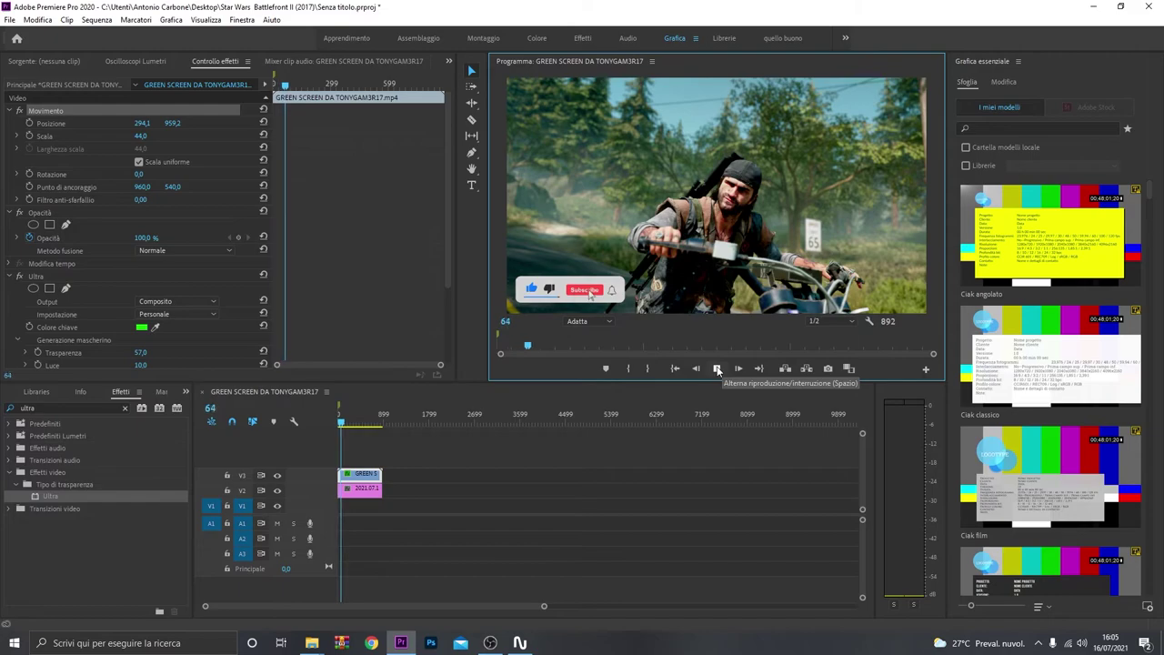